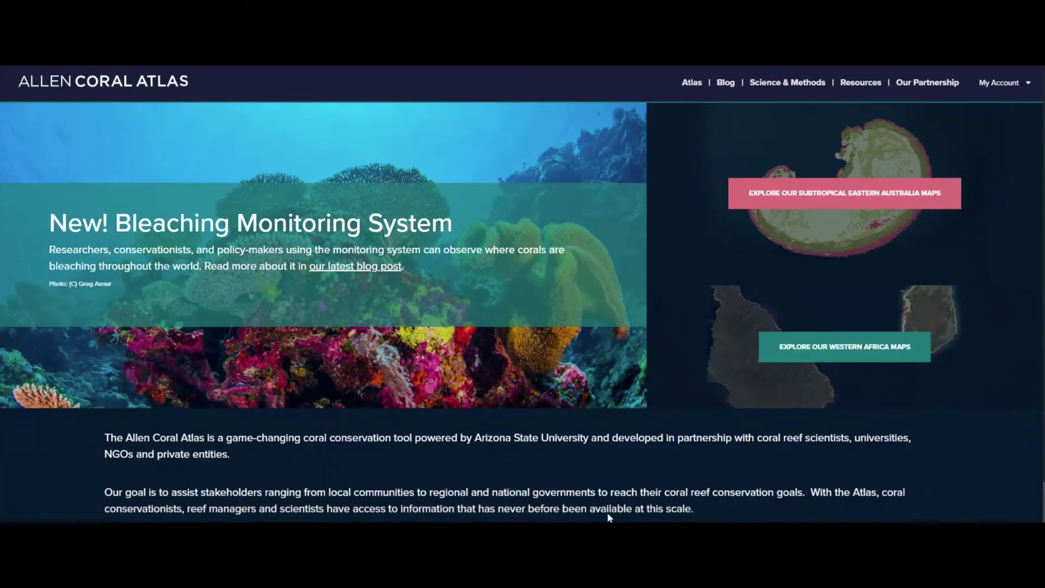
# Step: Open Christmas Island, AUS from My Areas in the Coral Atlas and tick Visual Imagery for download
pyautogui.click(692, 84)
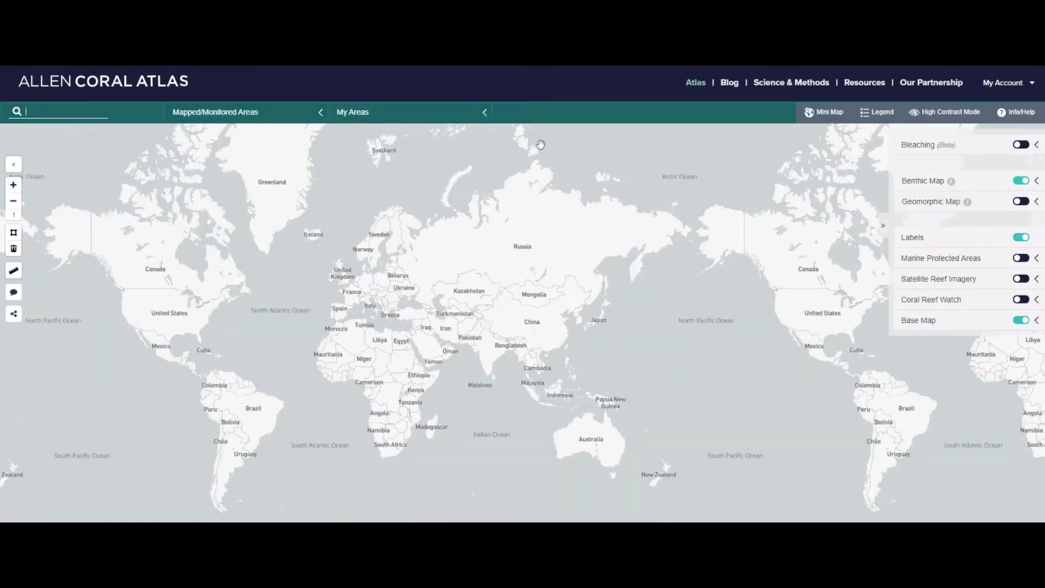
pyautogui.click(485, 114)
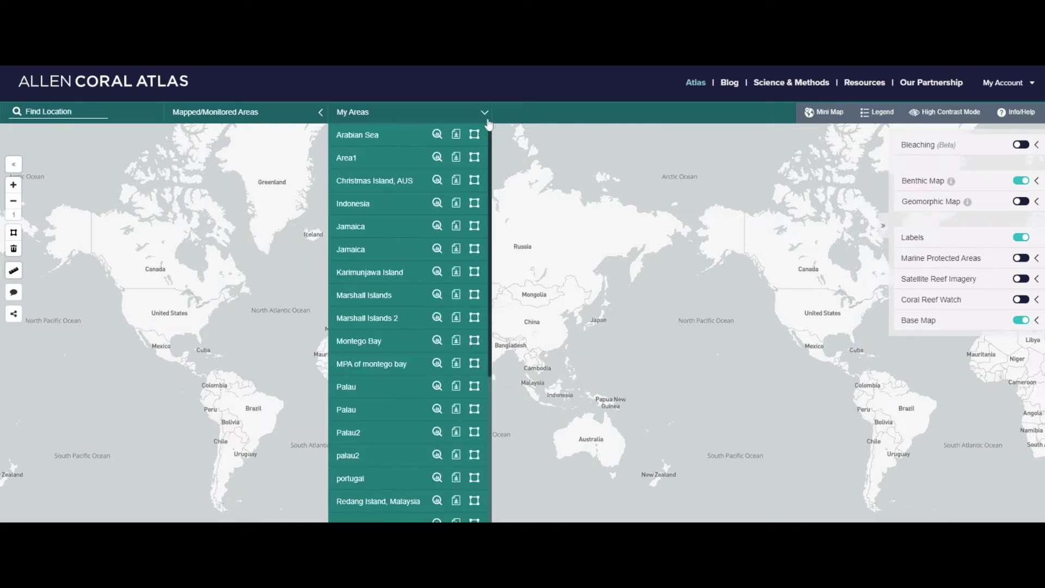
pyautogui.click(406, 190)
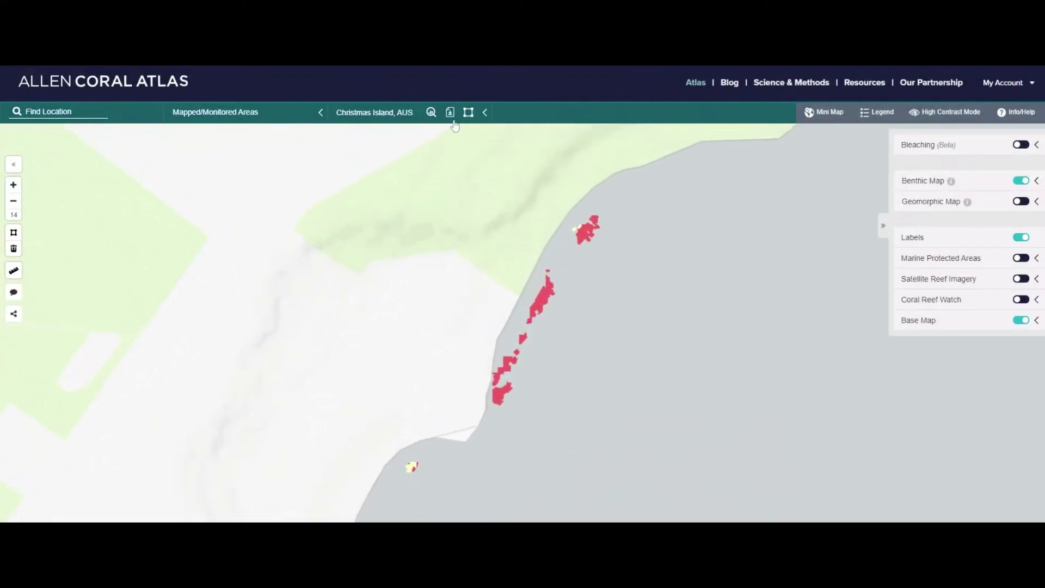
pyautogui.click(450, 112)
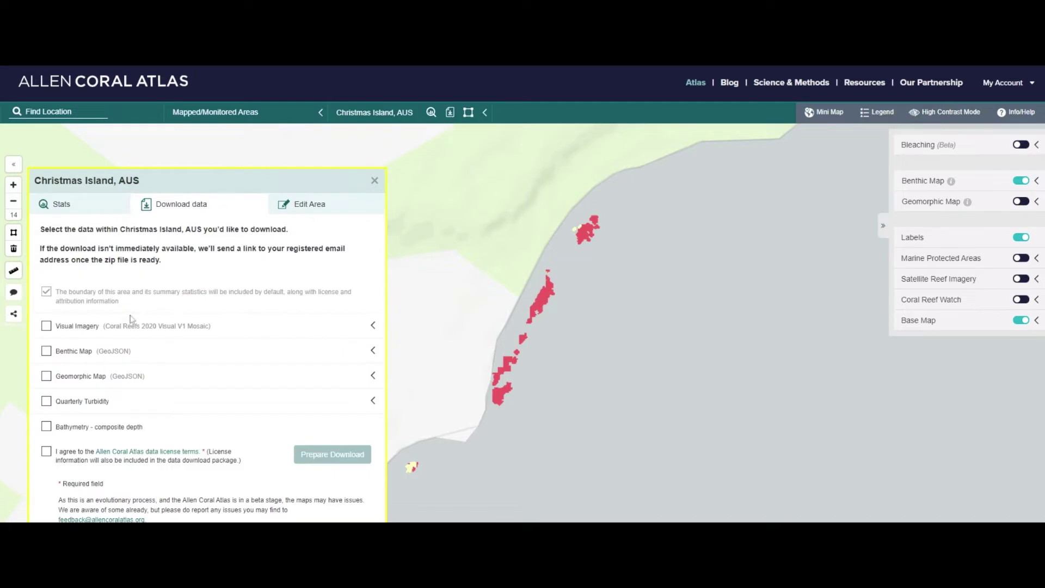
pyautogui.click(48, 327)
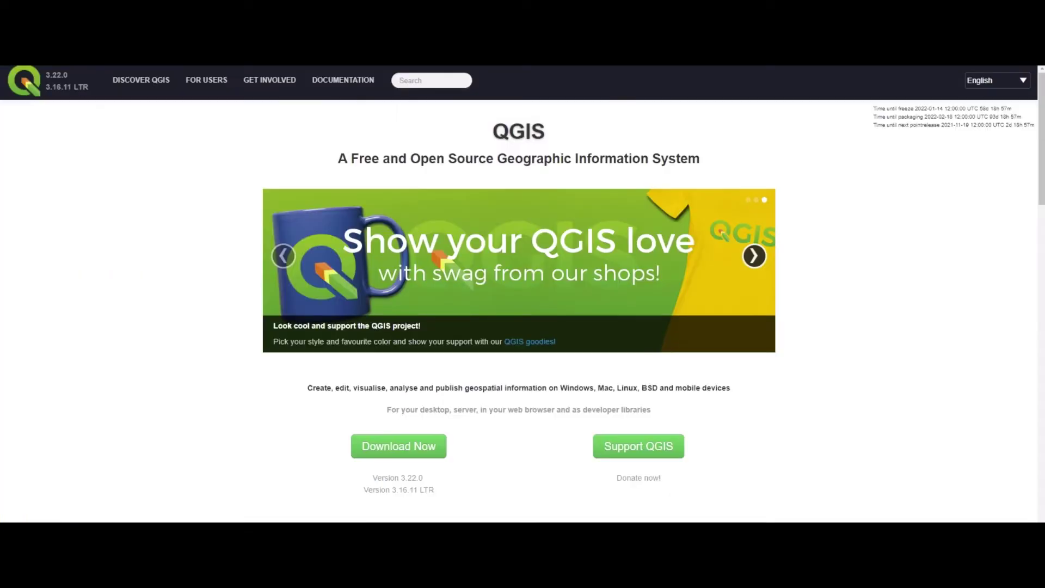
# Step: Go to the FOR USERS getting-started page on qgis.org
pyautogui.click(199, 95)
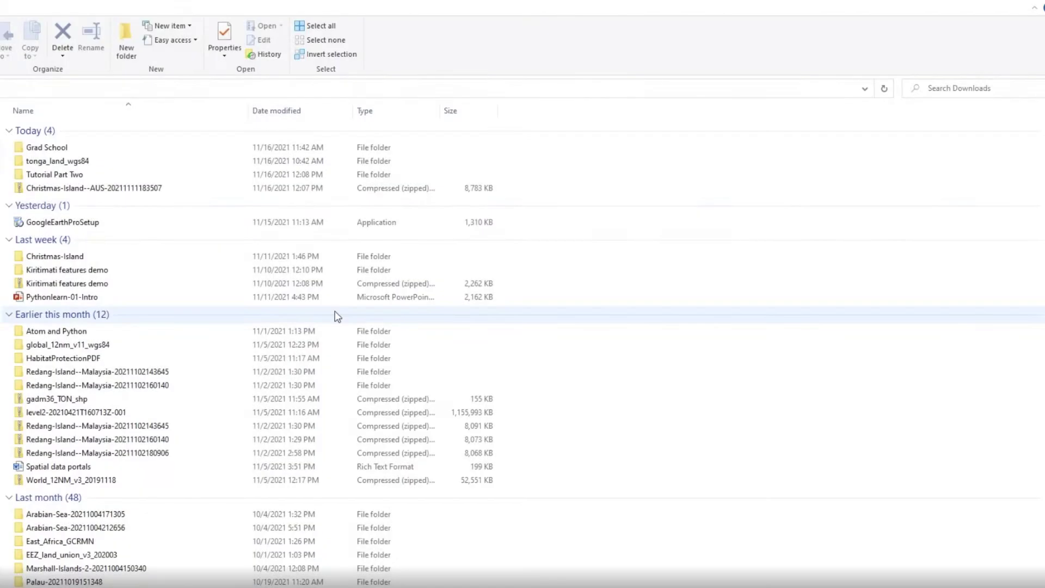
# Step: Open the Christmas-Island--AUS zip in Downloads and extract all of its contents
pyautogui.click(153, 188)
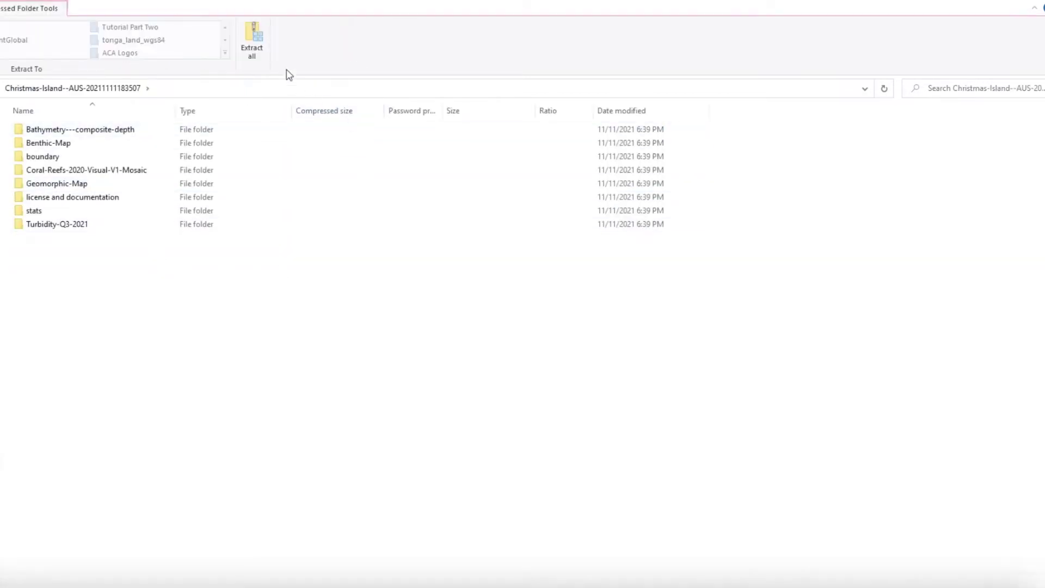
pyautogui.click(262, 31)
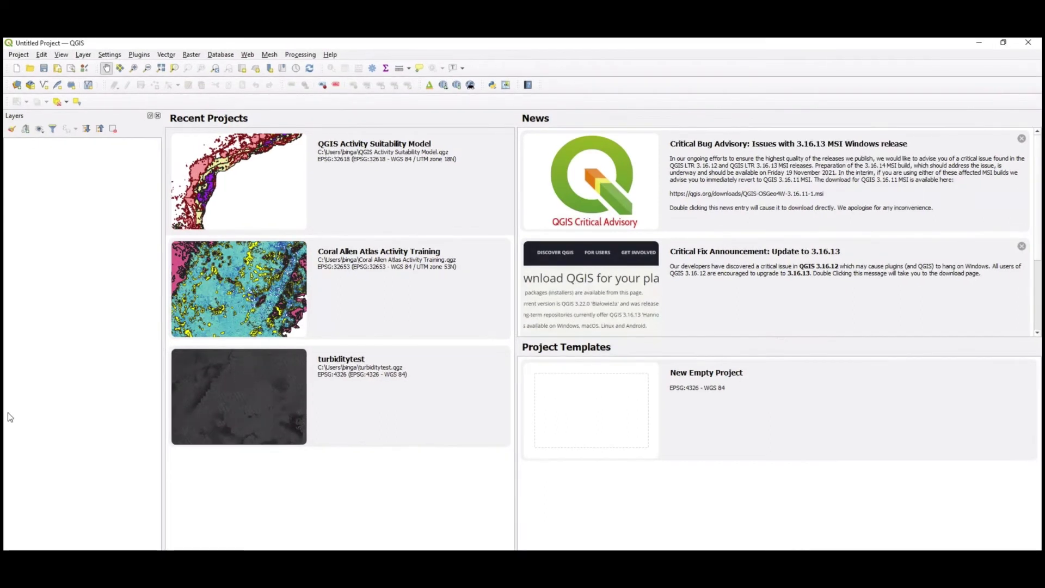
# Step: Create a new blank QGIS project and save it as TutorialPartTwo.qgz
pyautogui.click(19, 54)
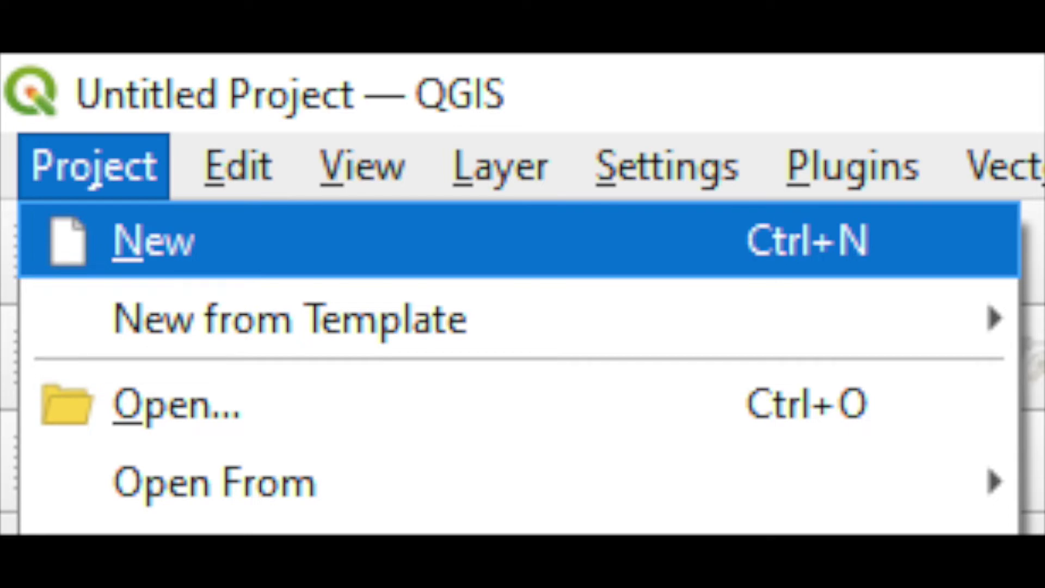
pyautogui.press('Return')
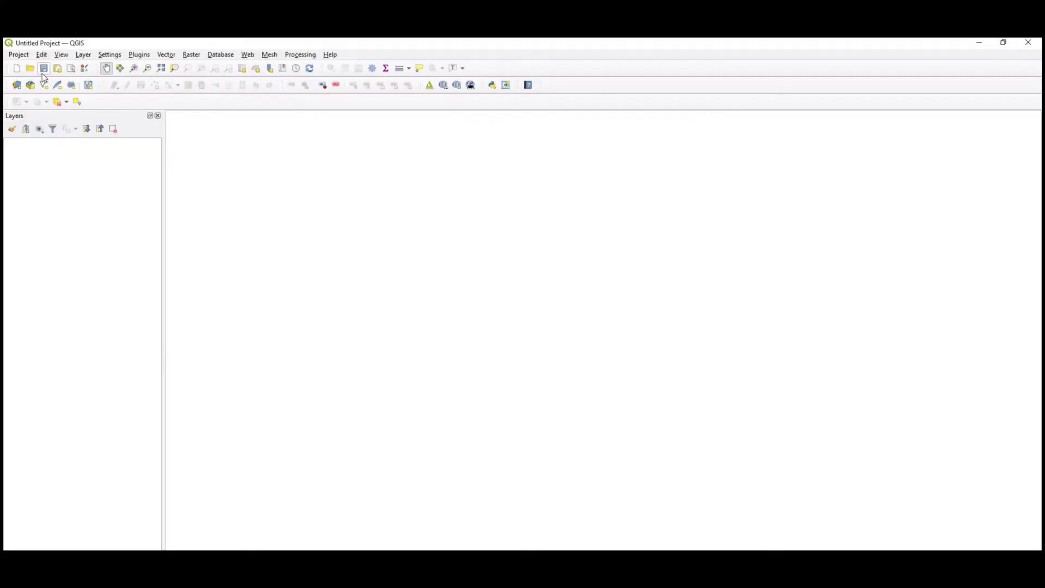
pyautogui.click(313, 164)
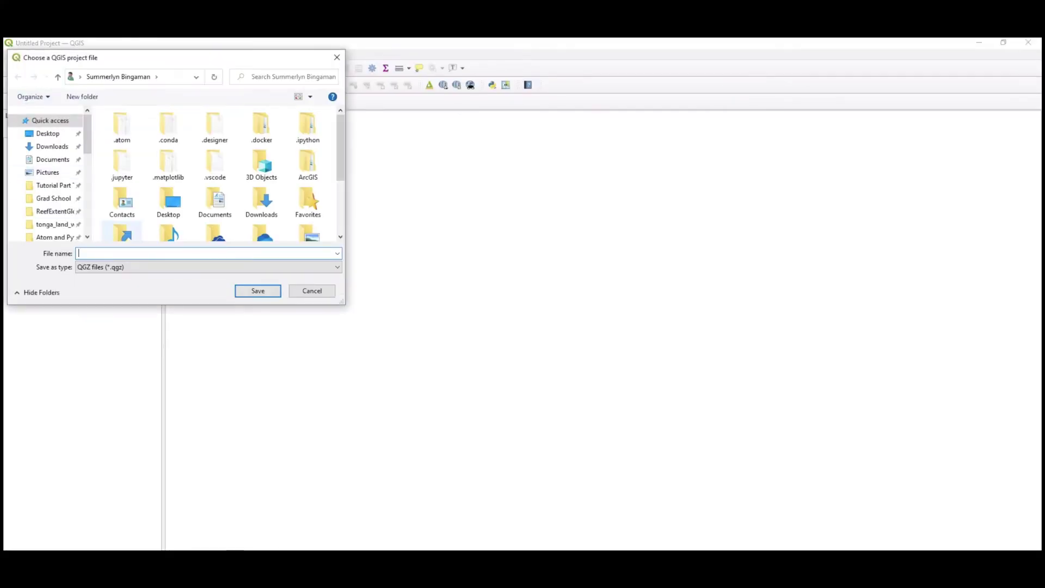
pyautogui.write('Tutorial')
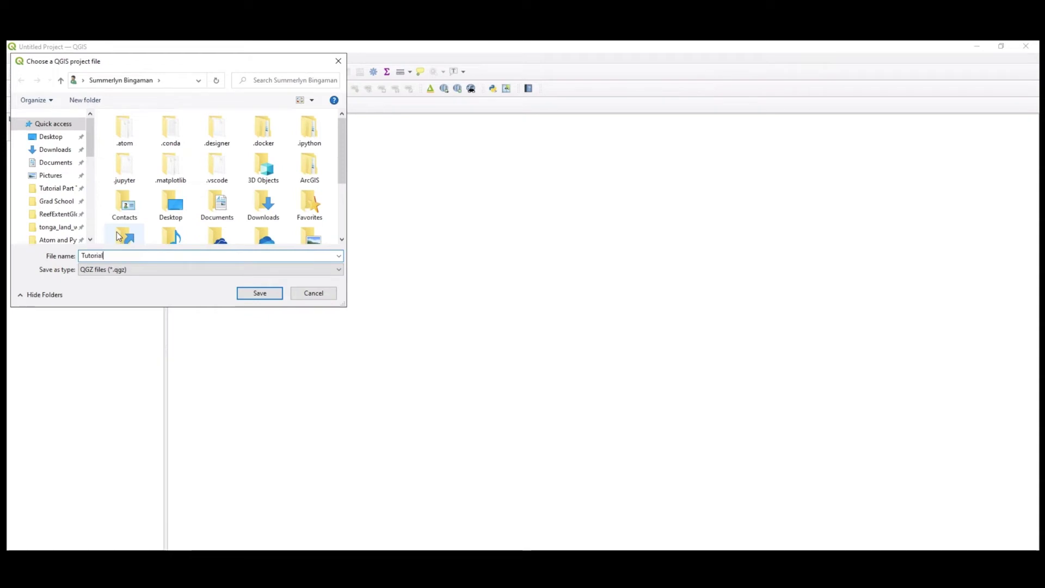
pyautogui.write('PartTwo.qgz')
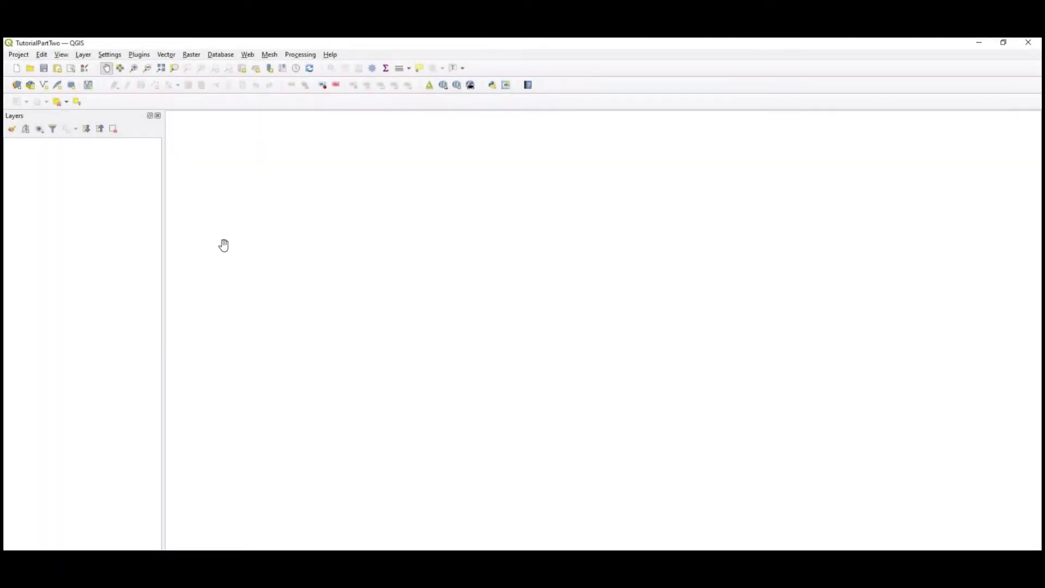
# Step: Add benthic.geojson from Christmas-Island/Benthic-Map as a vector layer and close the Data Source Manager
pyautogui.click(84, 55)
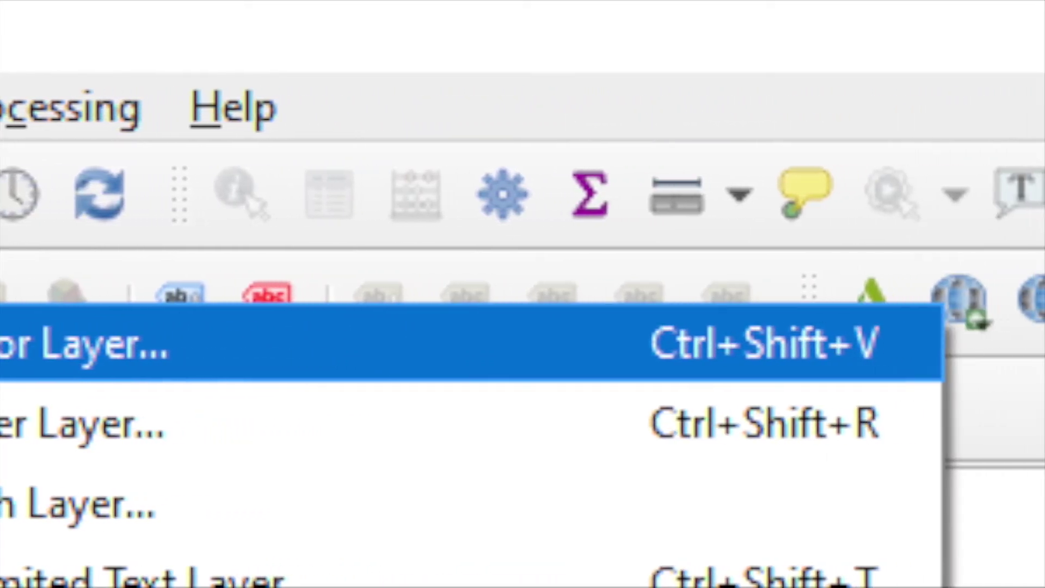
pyautogui.press('Escape')
pyautogui.press('Escape')
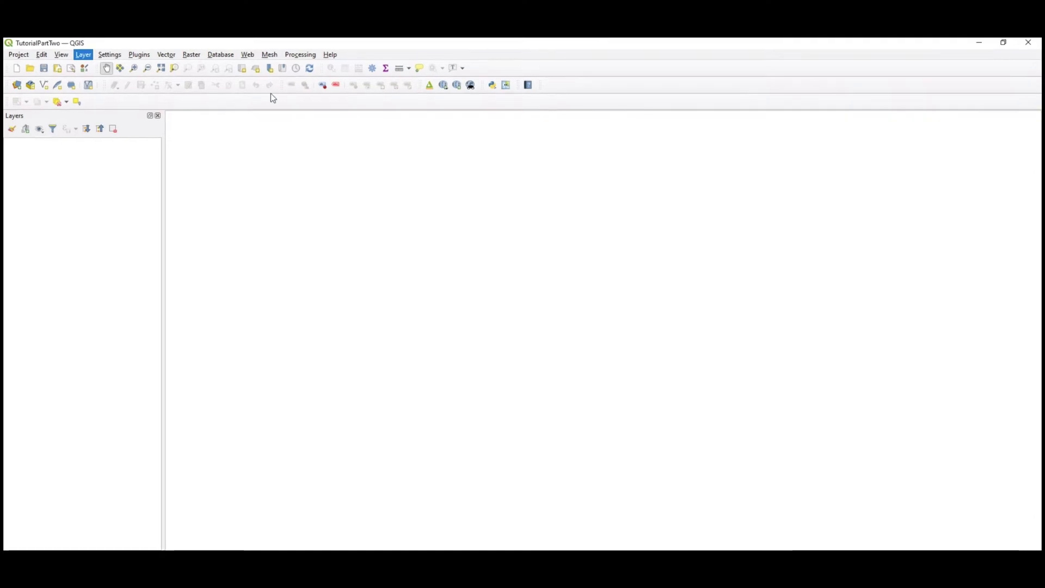
pyautogui.hotkey('ctrl', 'shift', 'v')
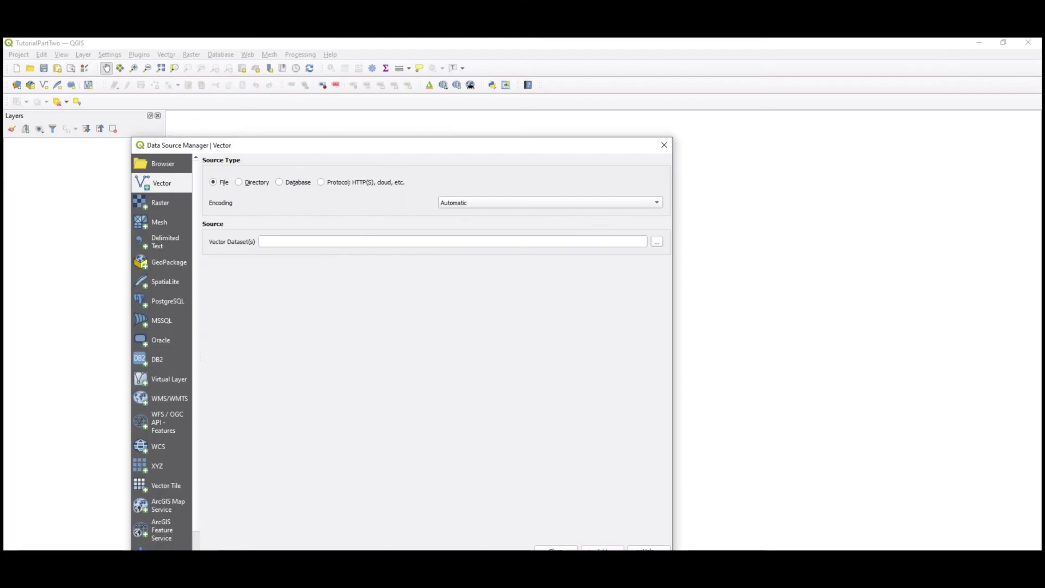
pyautogui.click(419, 212)
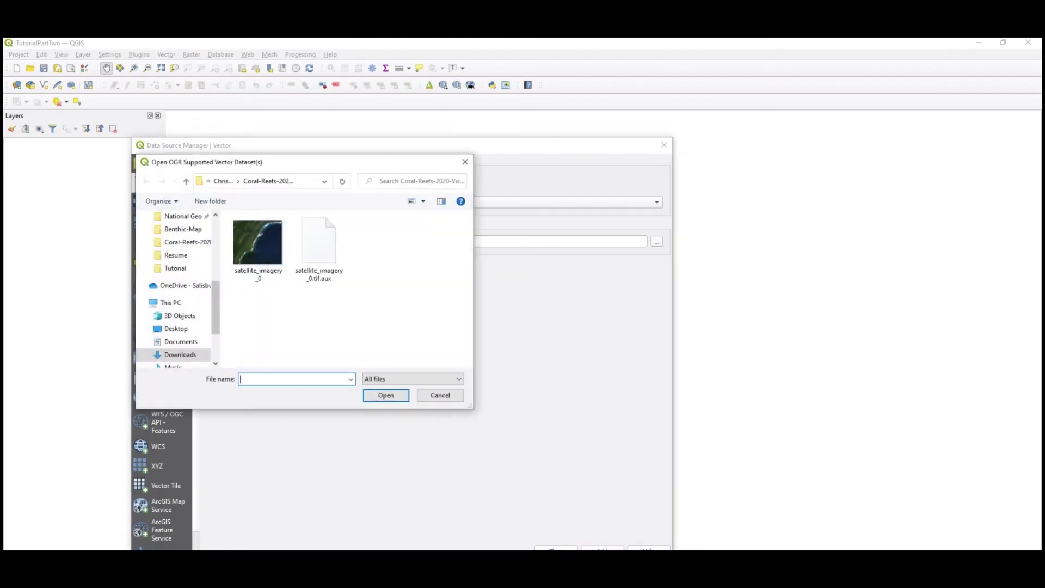
pyautogui.click(220, 181)
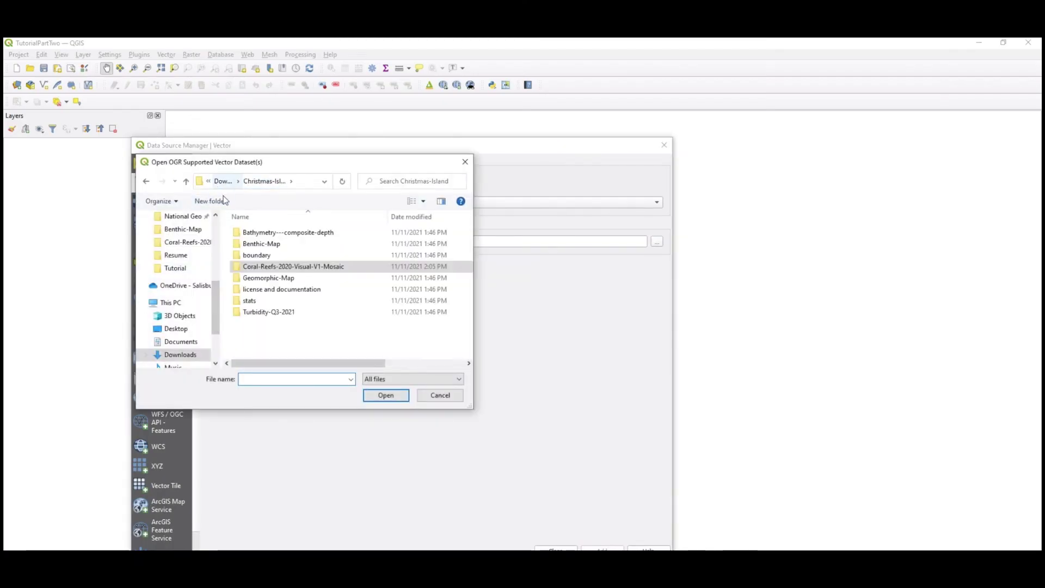
pyautogui.doubleClick(264, 245)
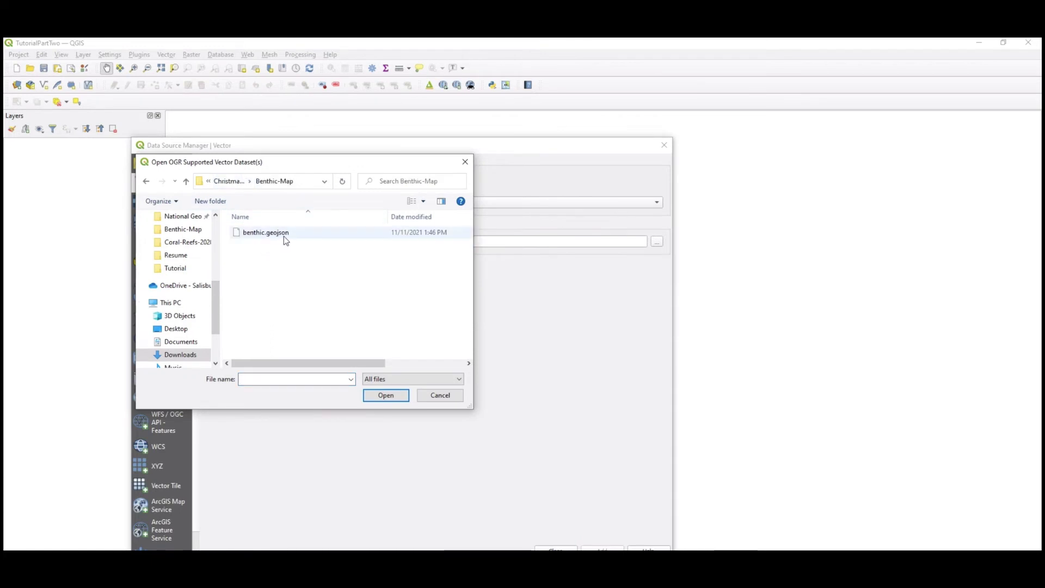
pyautogui.click(284, 237)
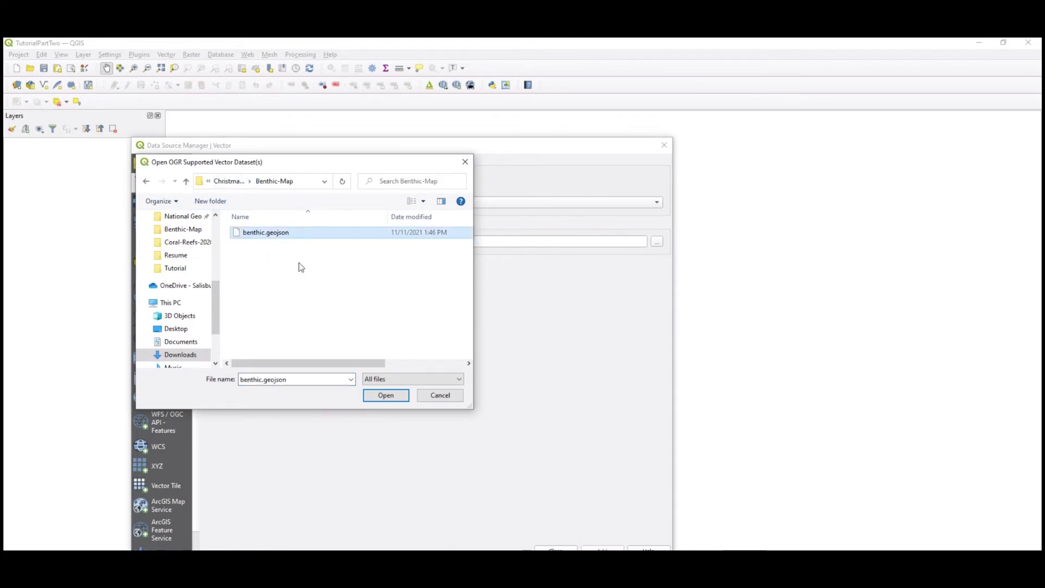
pyautogui.click(384, 396)
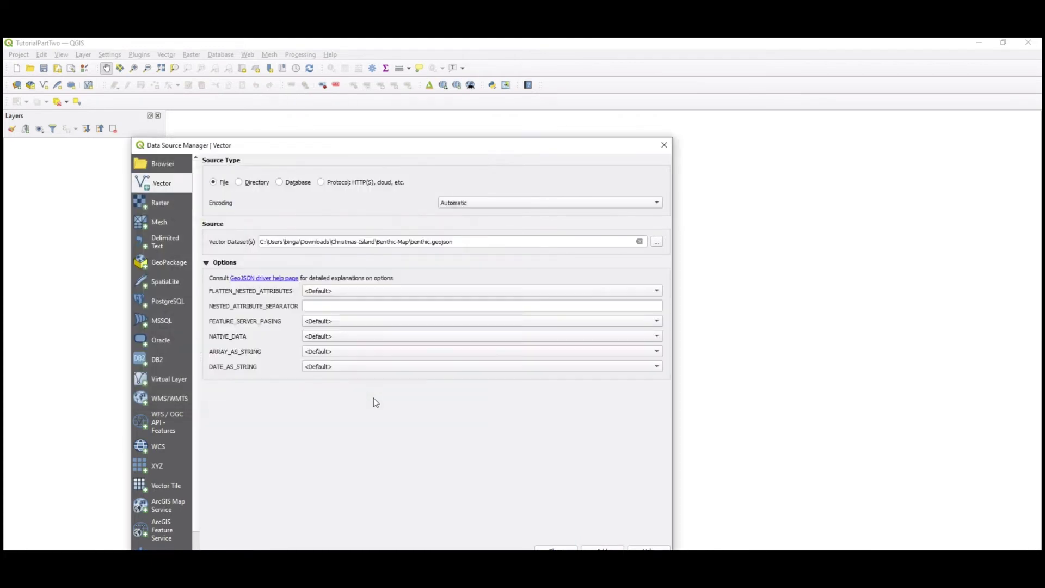
pyautogui.click(602, 548)
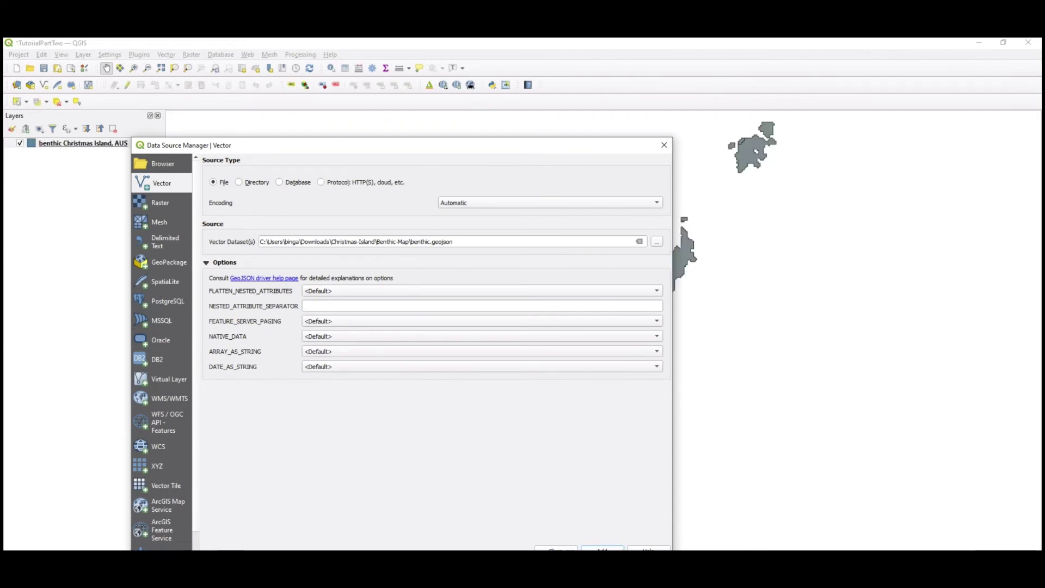
pyautogui.click(555, 549)
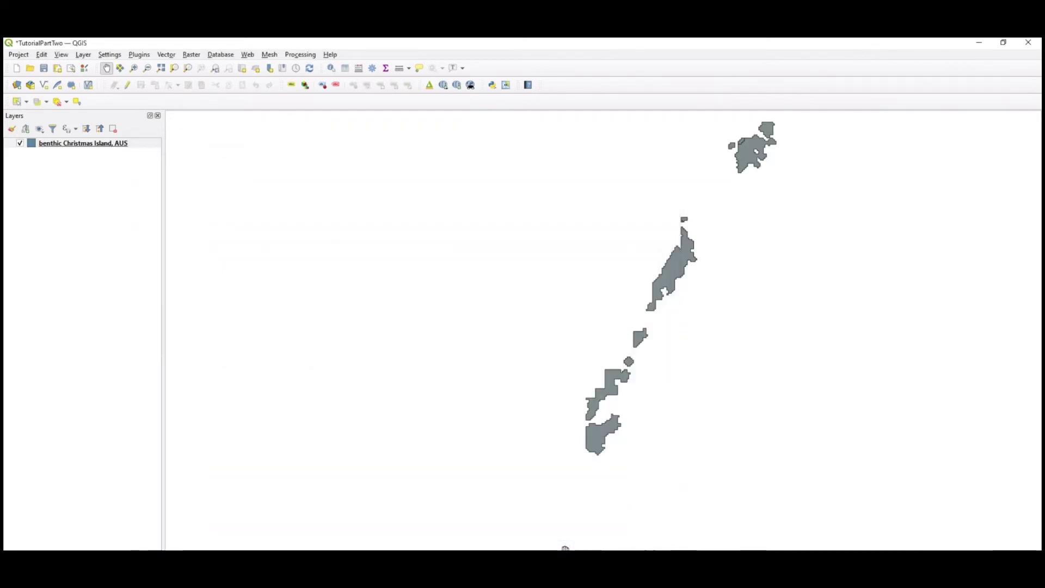
# Step: Add satellite_imagery_0.tif from the Coral-Reefs-2020-Visual-V1-Mosaic folder as a raster layer
pyautogui.moveTo(637, 495); pyautogui.dragTo(587, 495)
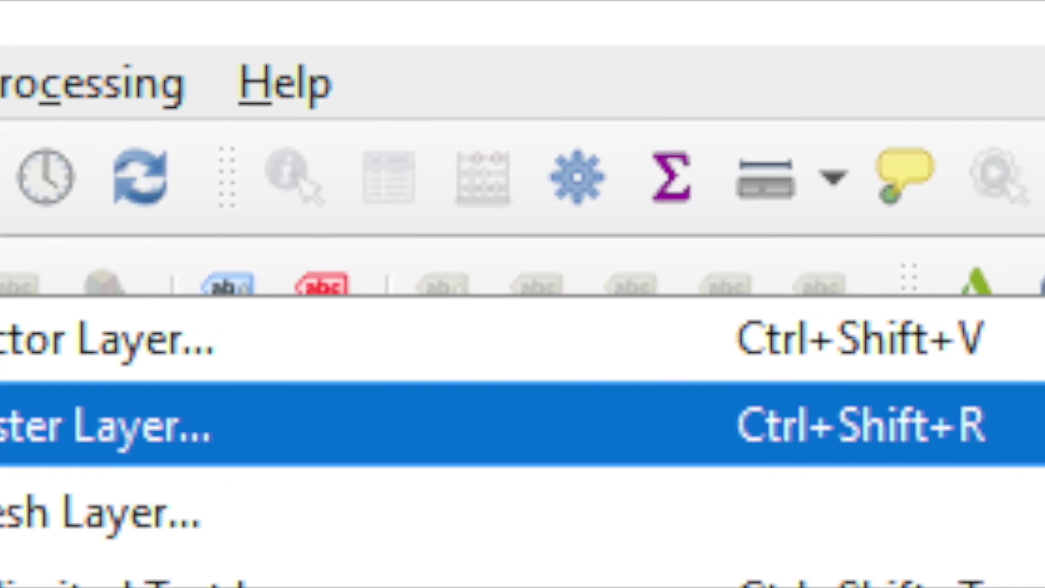
pyautogui.click(82, 425)
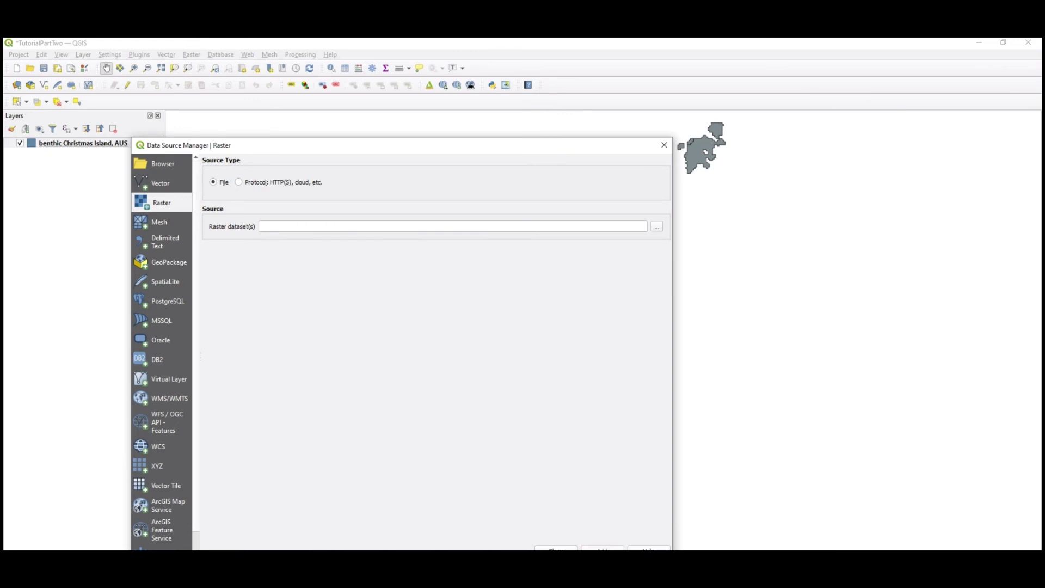
pyautogui.click(658, 226)
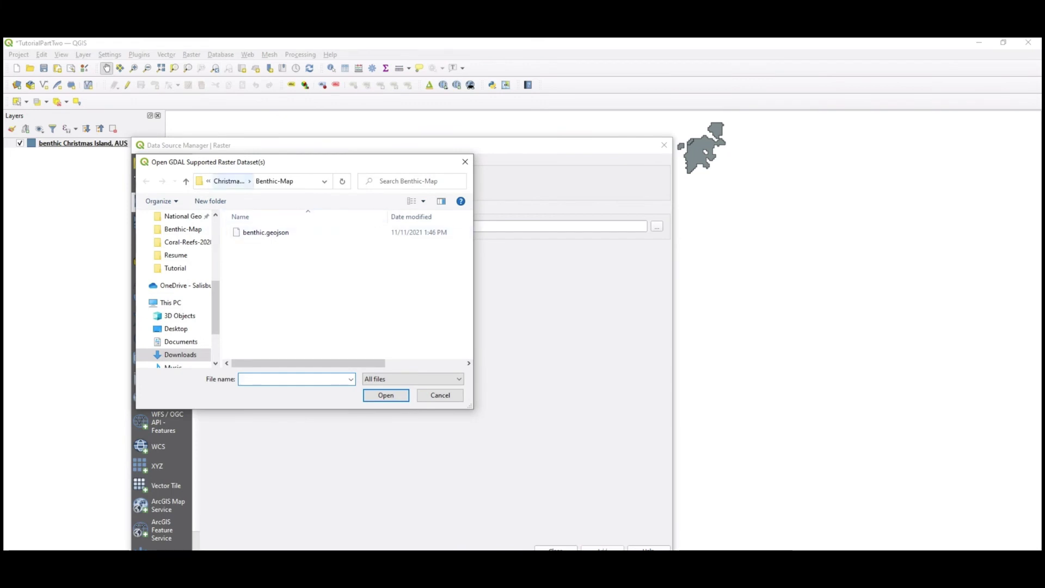
pyautogui.click(228, 181)
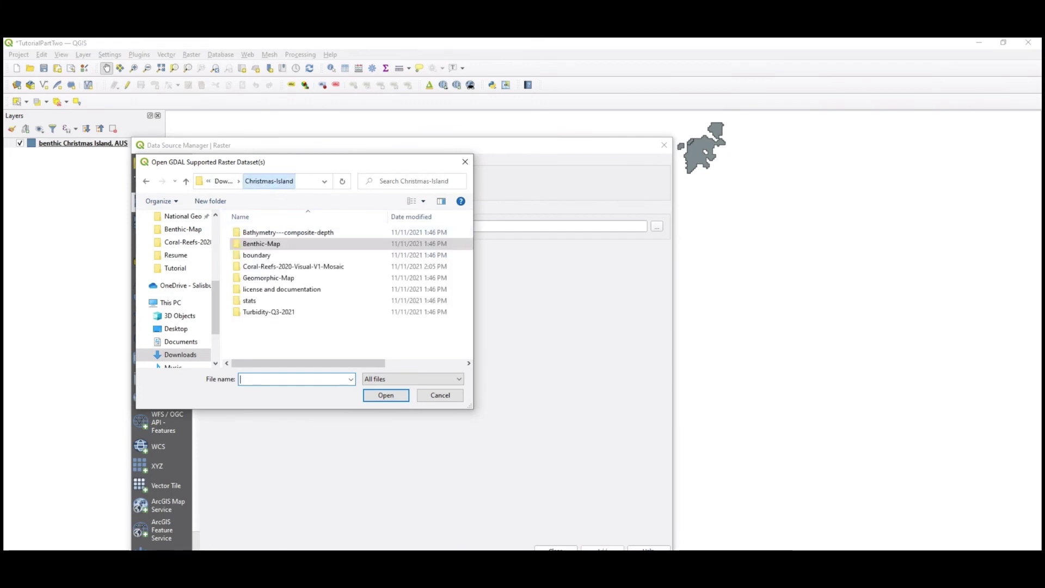
pyautogui.doubleClick(261, 266)
pyautogui.doubleClick(261, 266)
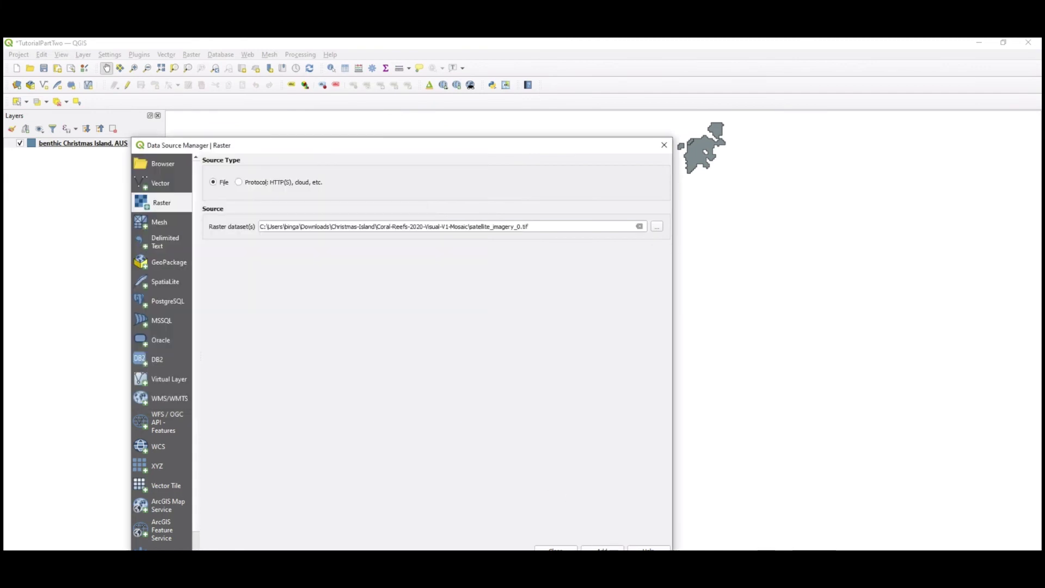
pyautogui.click(602, 549)
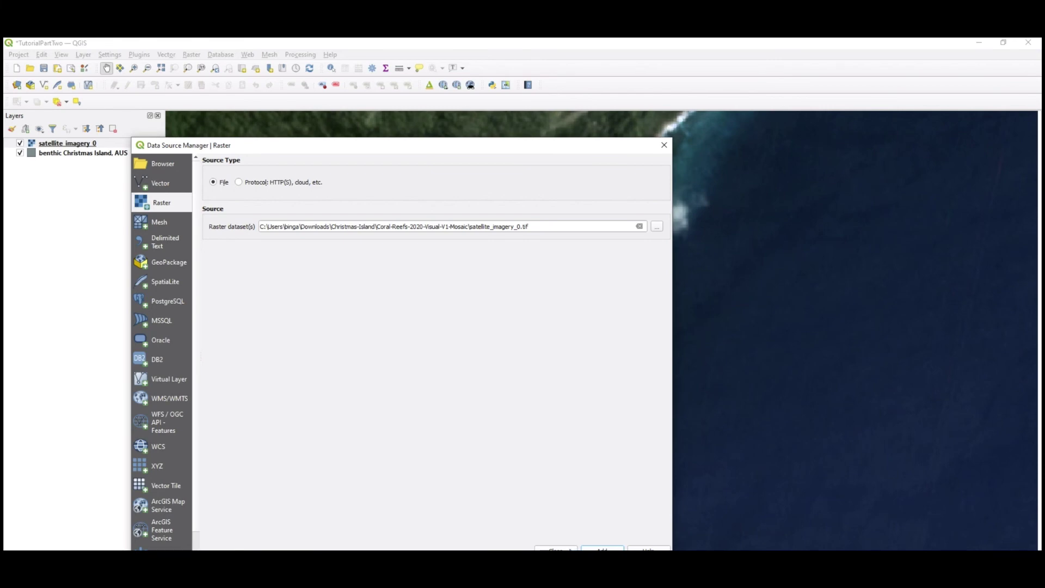
# Step: Close the Data Source Manager and select the satellite imagery 0 layer in the Layers panel for reordering
pyautogui.click(569, 549)
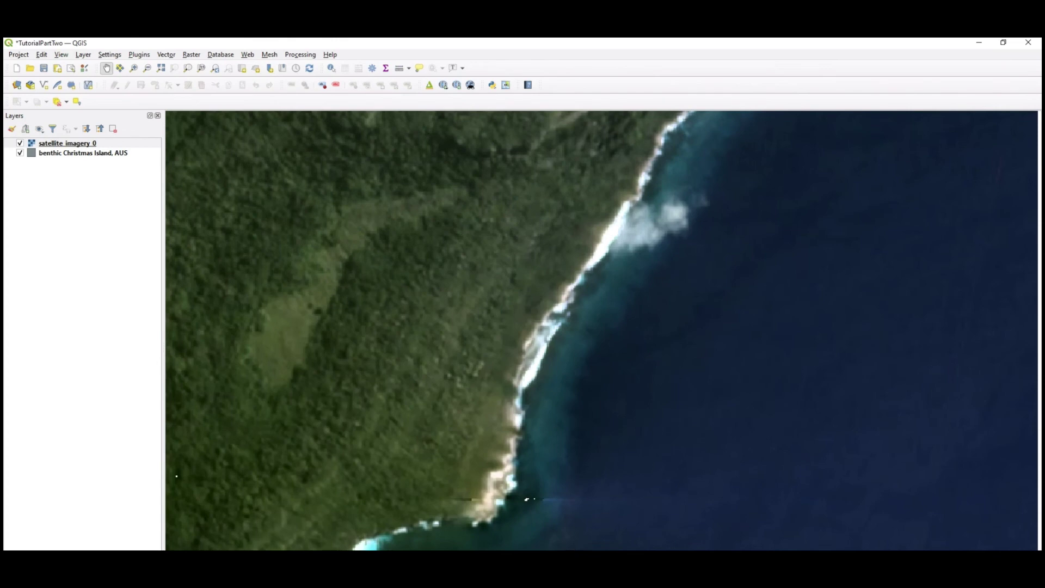
pyautogui.scroll(-2, 626, 490)
pyautogui.scroll(2, 588, 534)
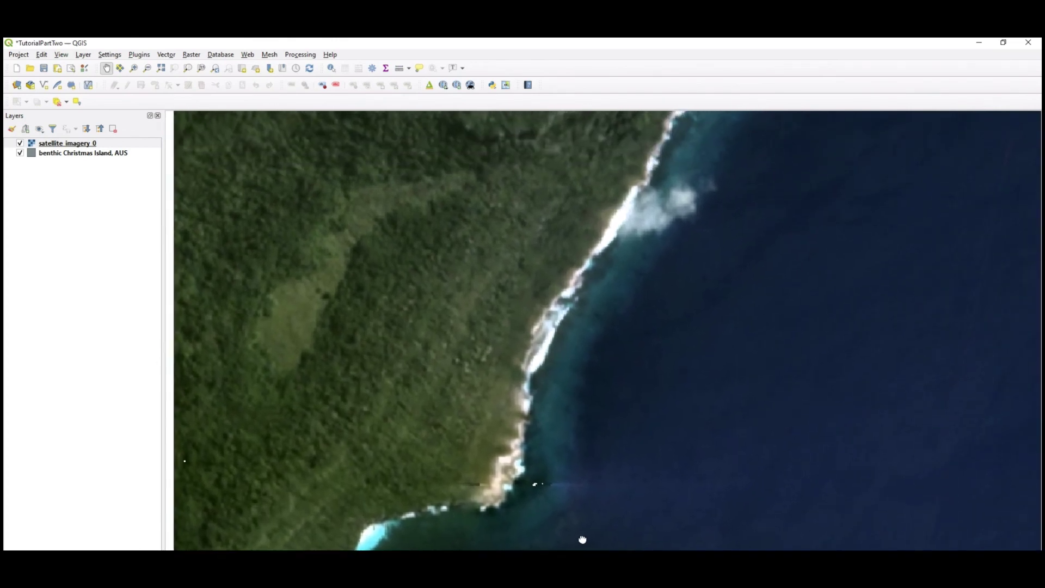
pyautogui.moveTo(582, 539); pyautogui.dragTo(580, 549)
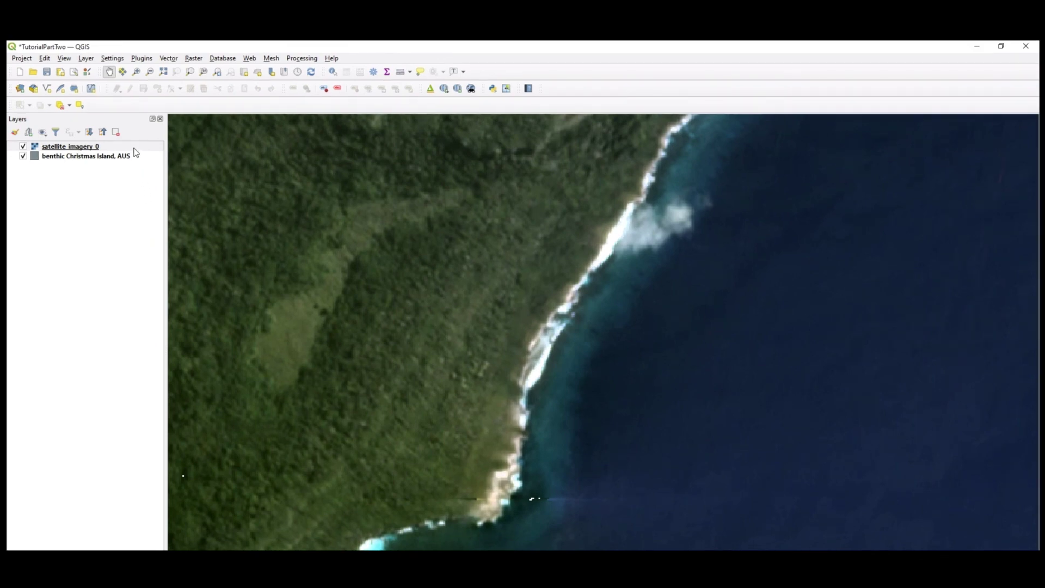
pyautogui.click(134, 148)
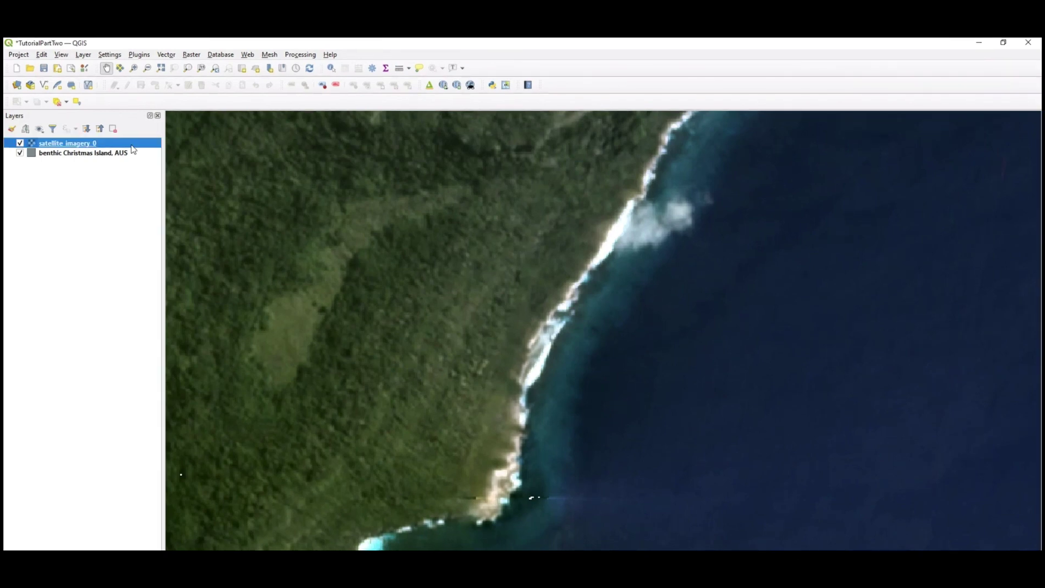